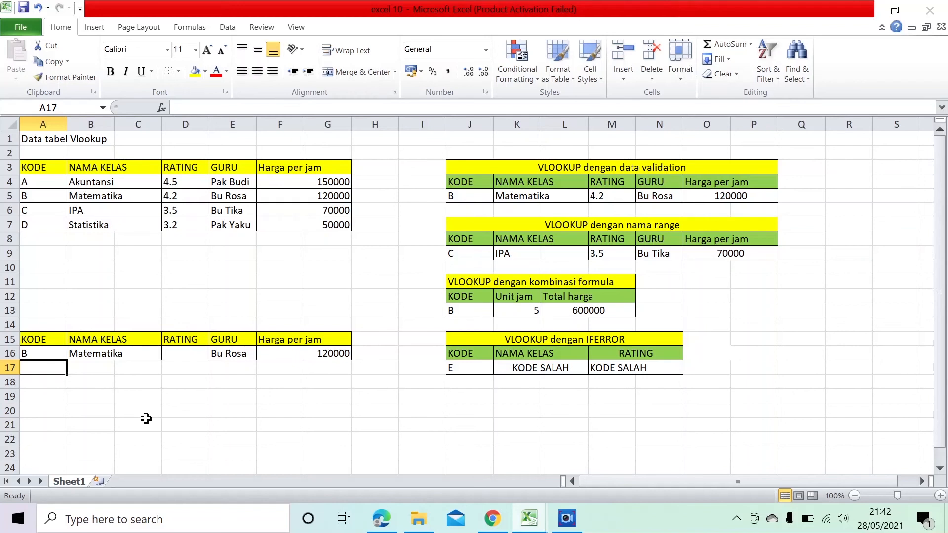
# Step: Look up the class rating in D16 with =VLOOKUP(A16;data;4;FALSE) and review the formulas in the neighbouring GURU and Harga per jam cells
pyautogui.click(172, 355)
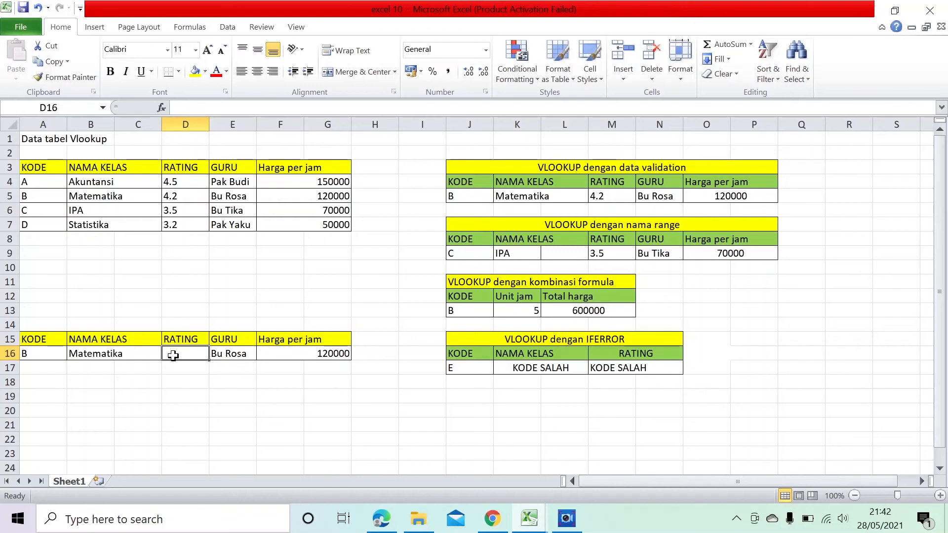
pyautogui.write('=VLOOKU')
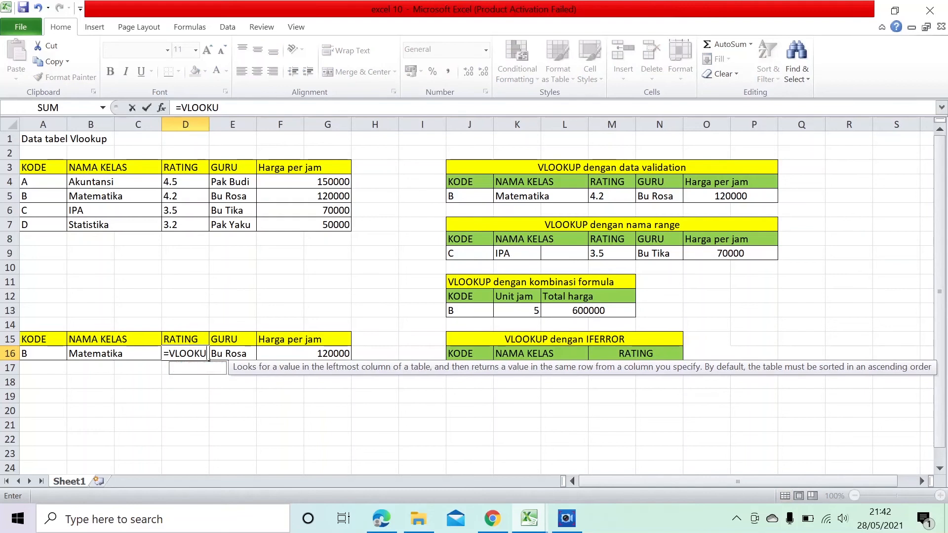
pyautogui.write('P(')
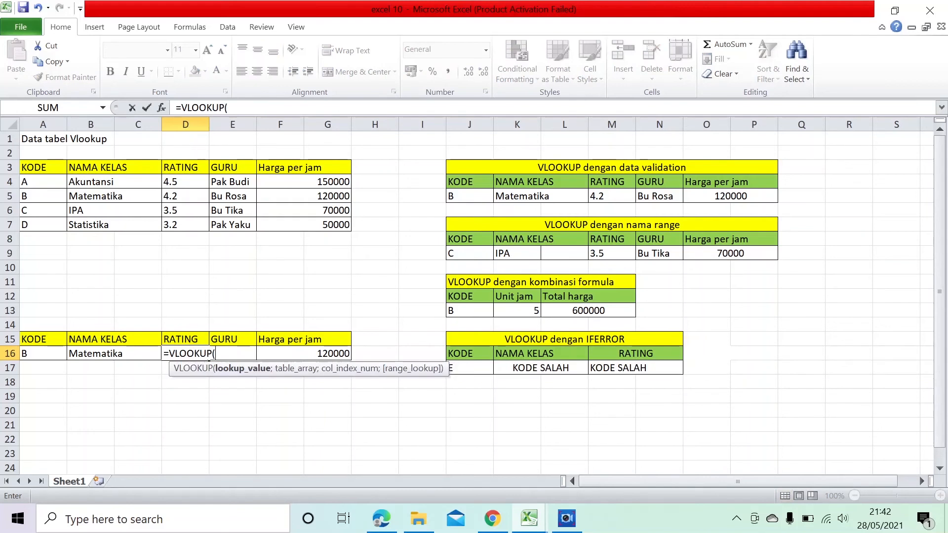
pyautogui.click(51, 355)
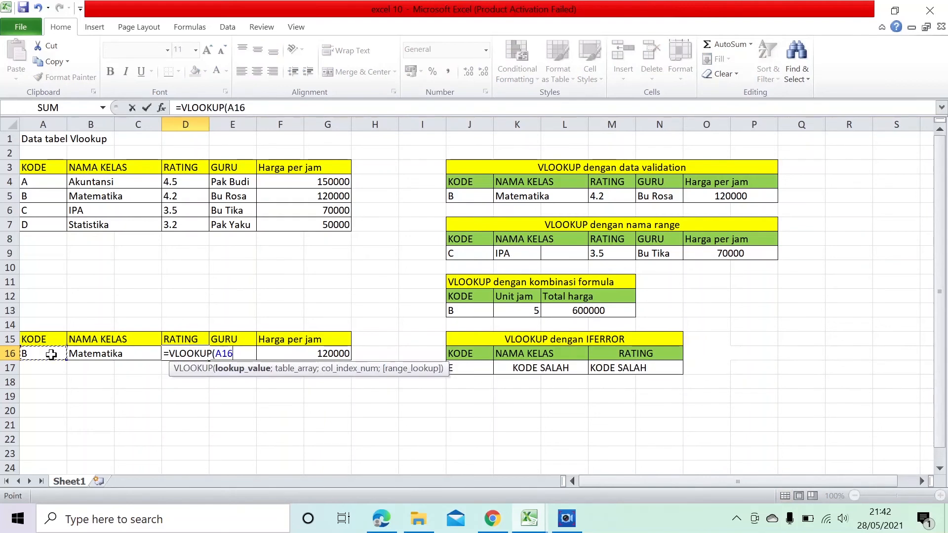
pyautogui.write(';')
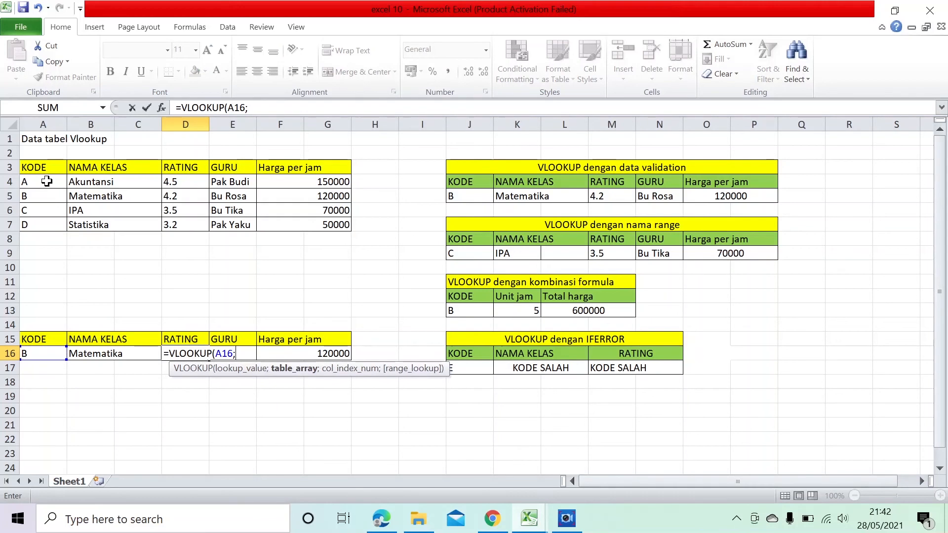
pyautogui.moveTo(46, 181); pyautogui.dragTo(276, 225)
pyautogui.write(';')
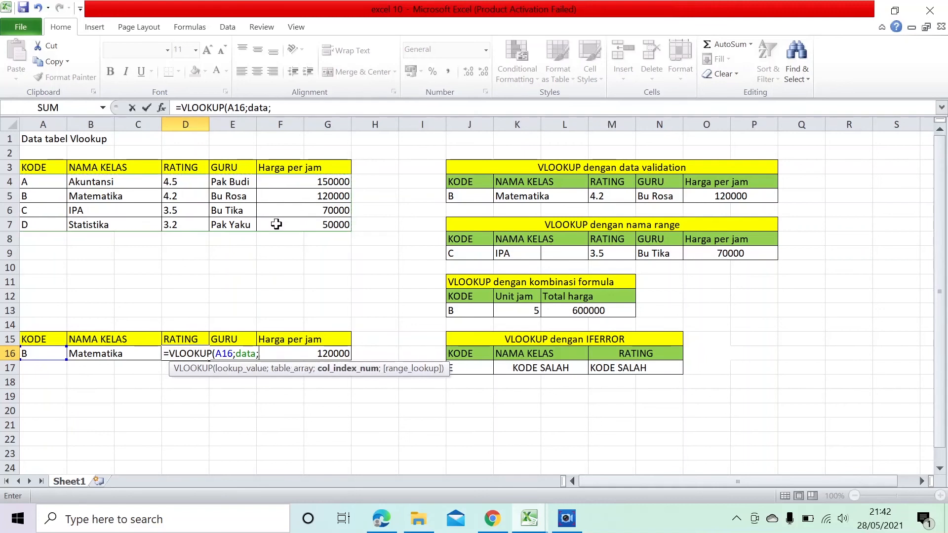
pyautogui.write('4;FALSE')
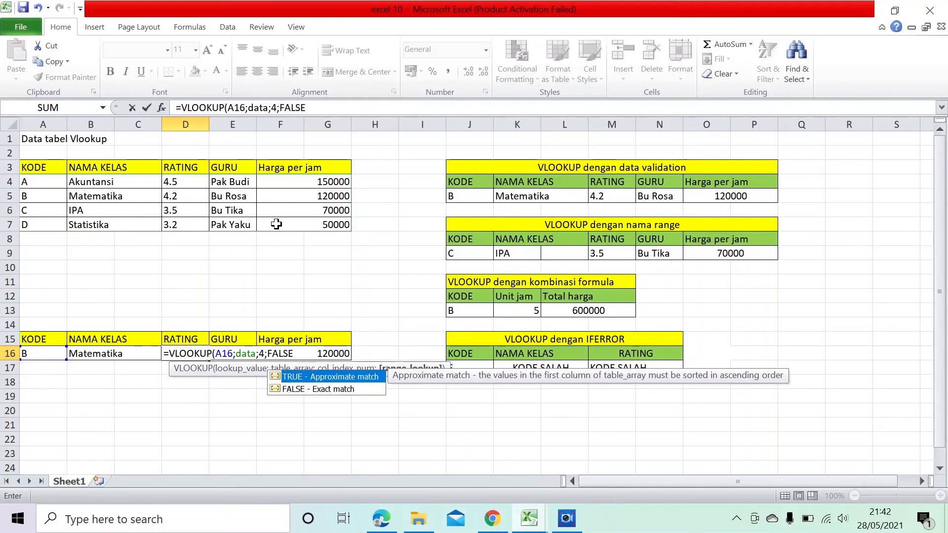
pyautogui.write(')')
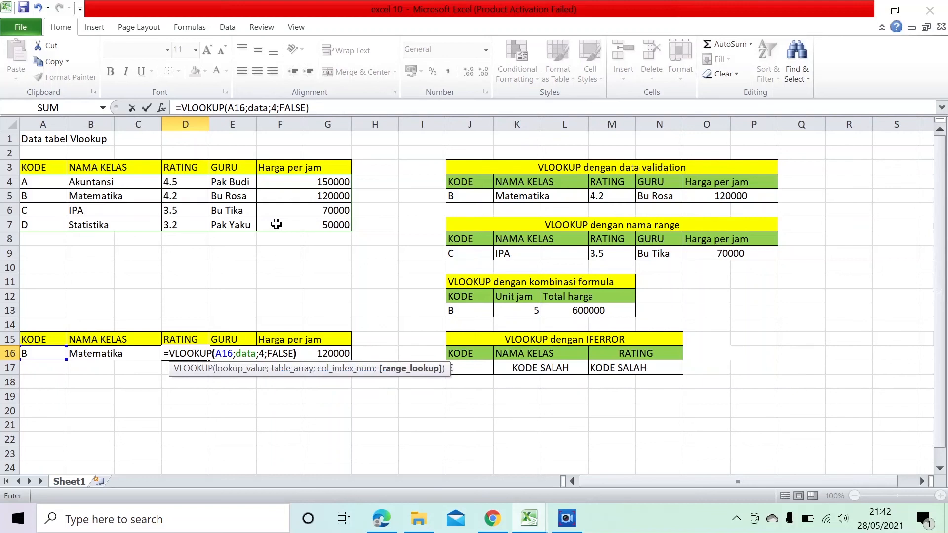
pyautogui.press('Return')
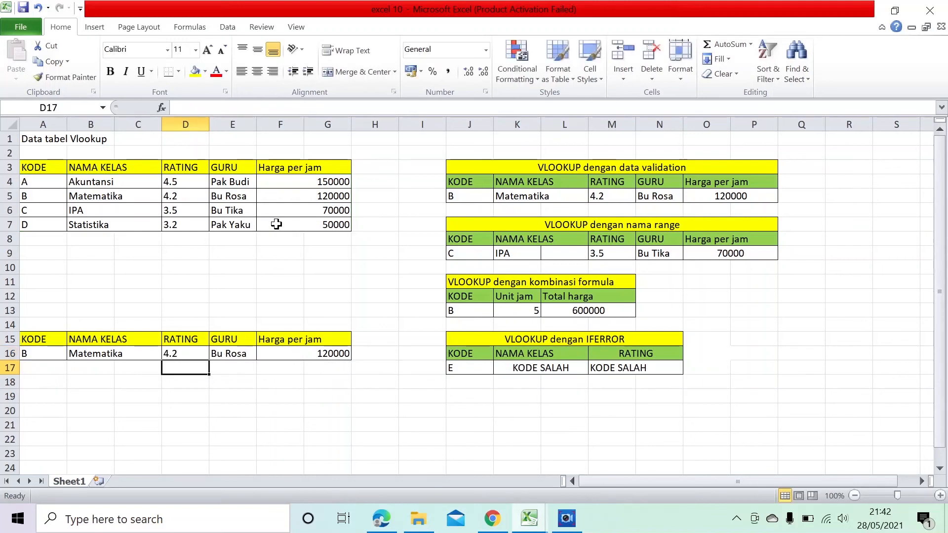
pyautogui.press('Up')
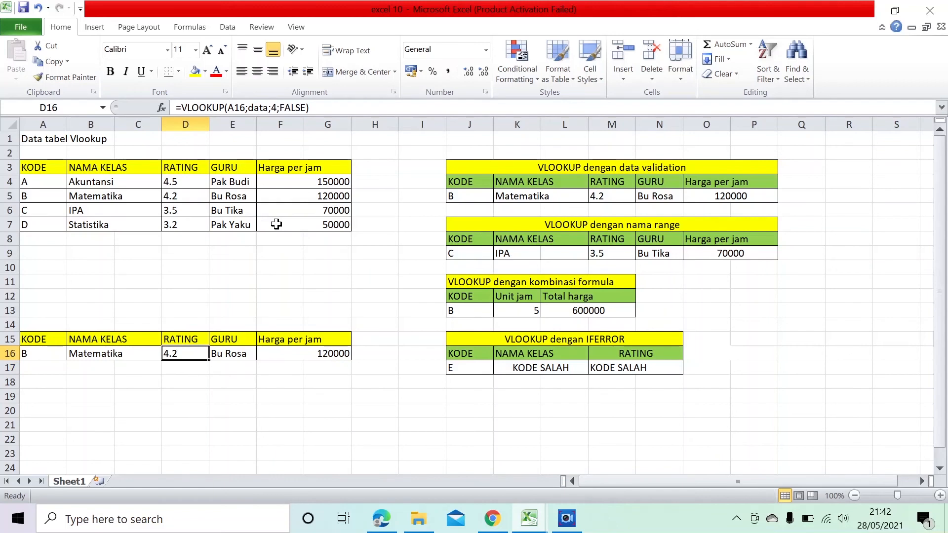
pyautogui.press('Right')
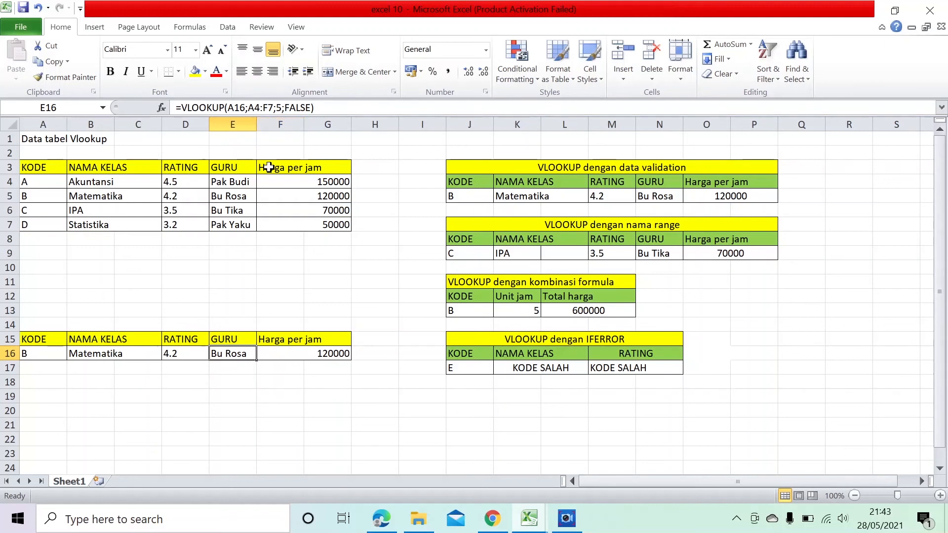
pyautogui.press('Right')
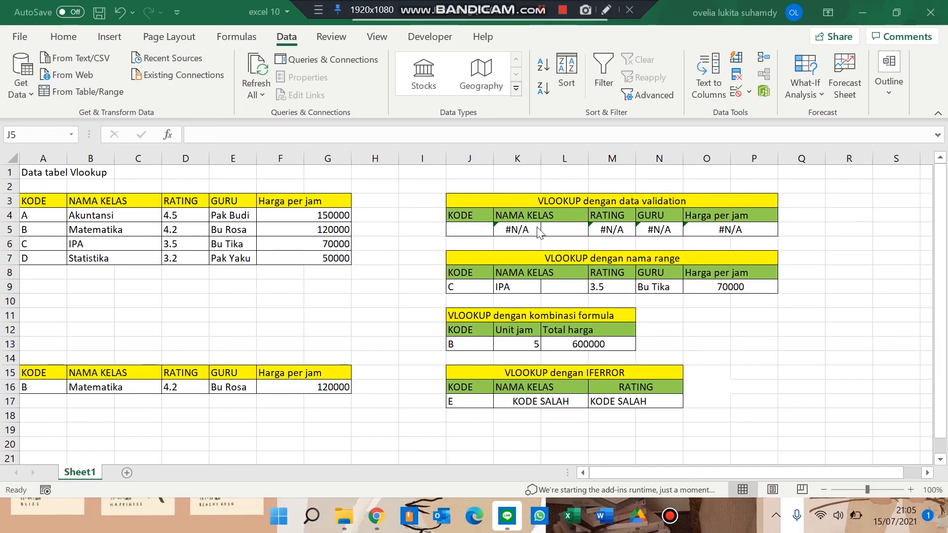
# Step: Add a List data validation to KODE cell J5 with =$A$4:$A$7 as its source
pyautogui.click(468, 228)
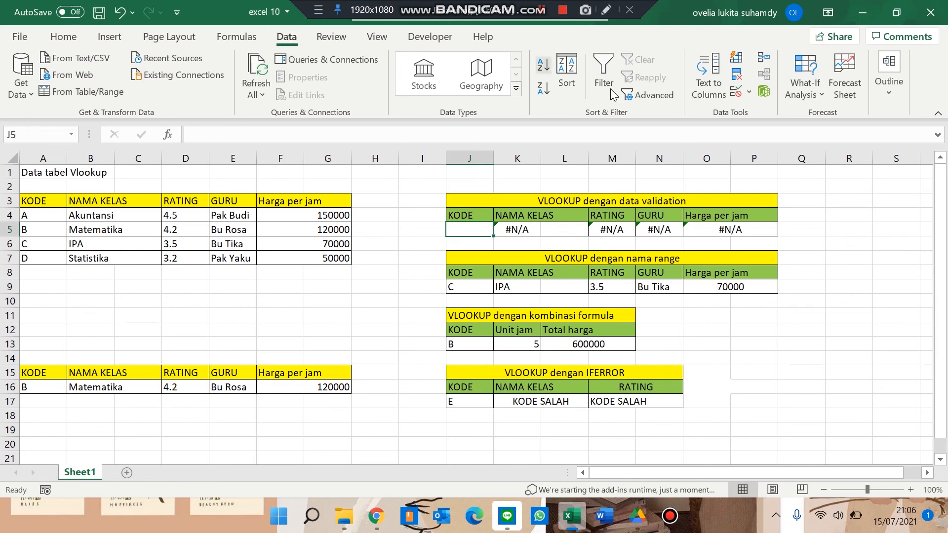
pyautogui.click(734, 96)
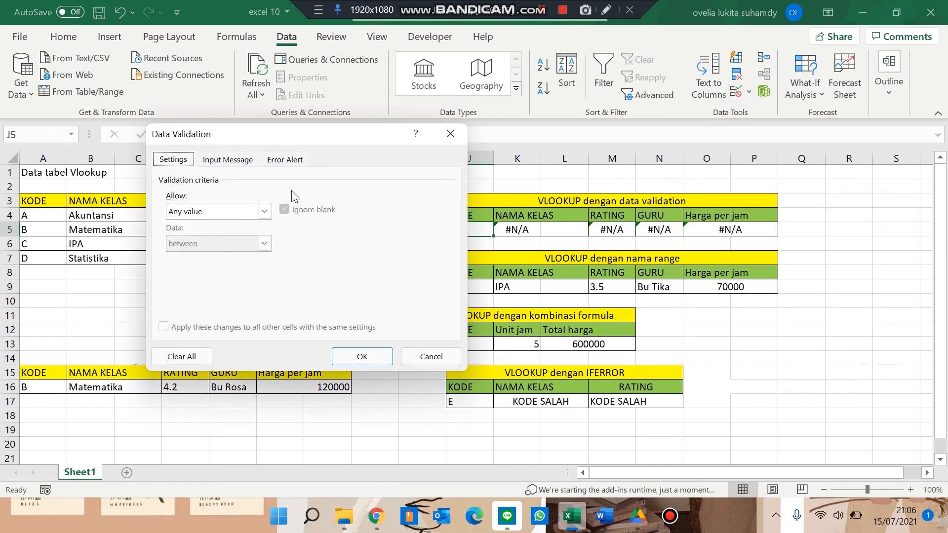
pyautogui.click(265, 212)
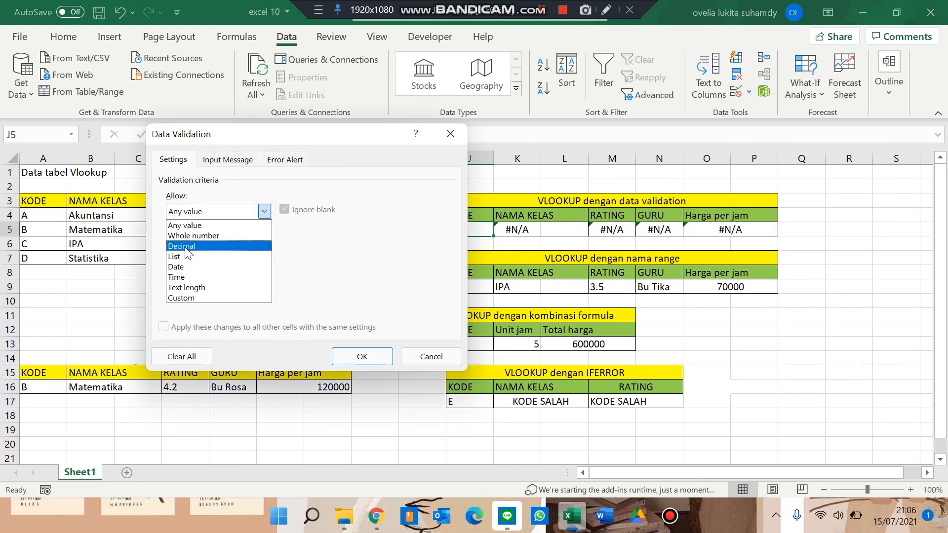
pyautogui.click(179, 252)
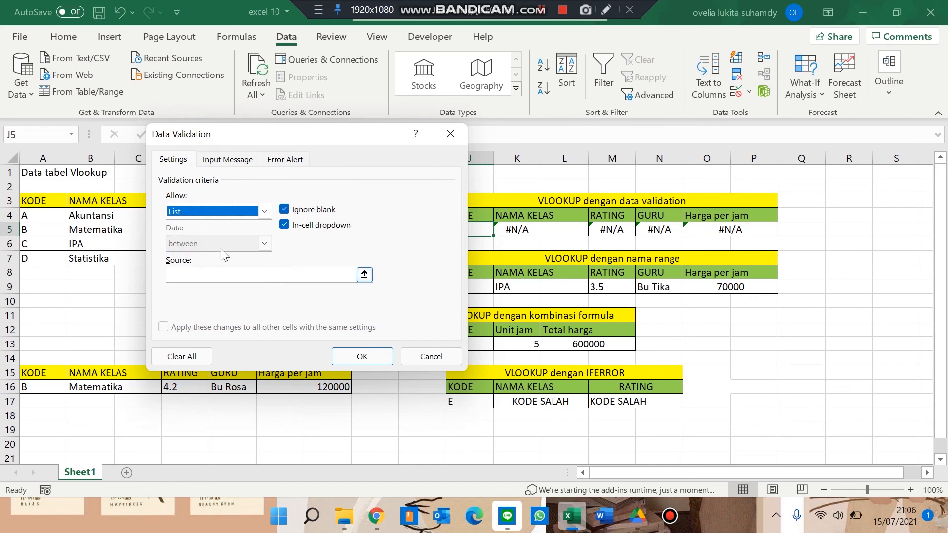
pyautogui.click(365, 275)
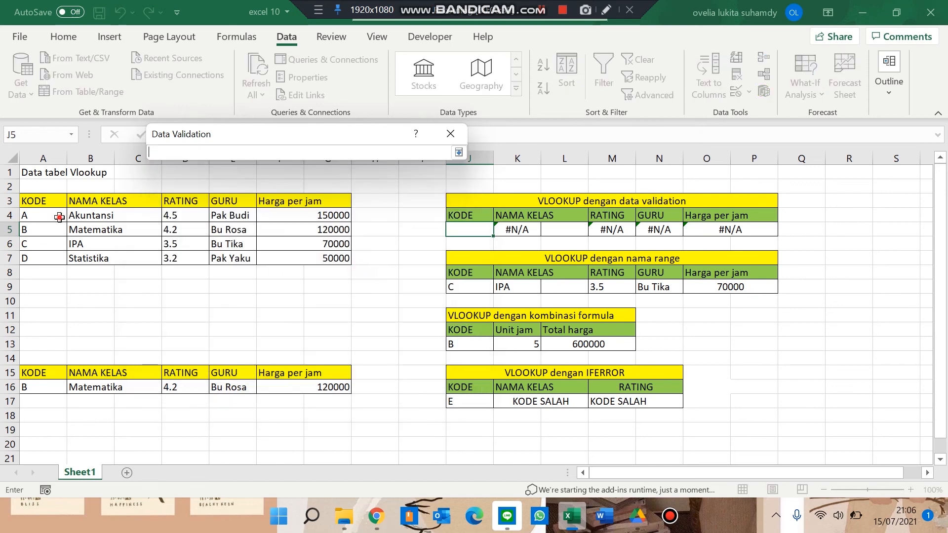
pyautogui.moveTo(59, 217); pyautogui.dragTo(56, 253)
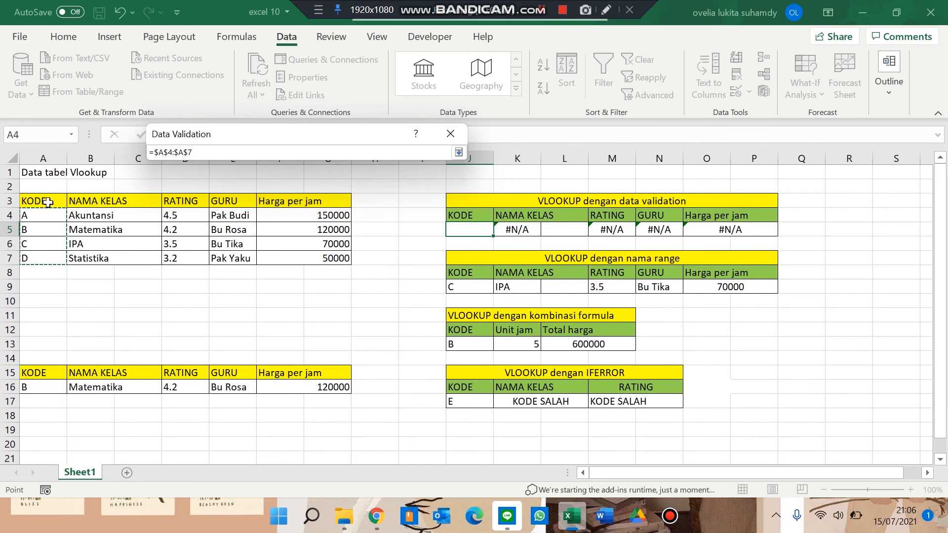
pyautogui.press('Return')
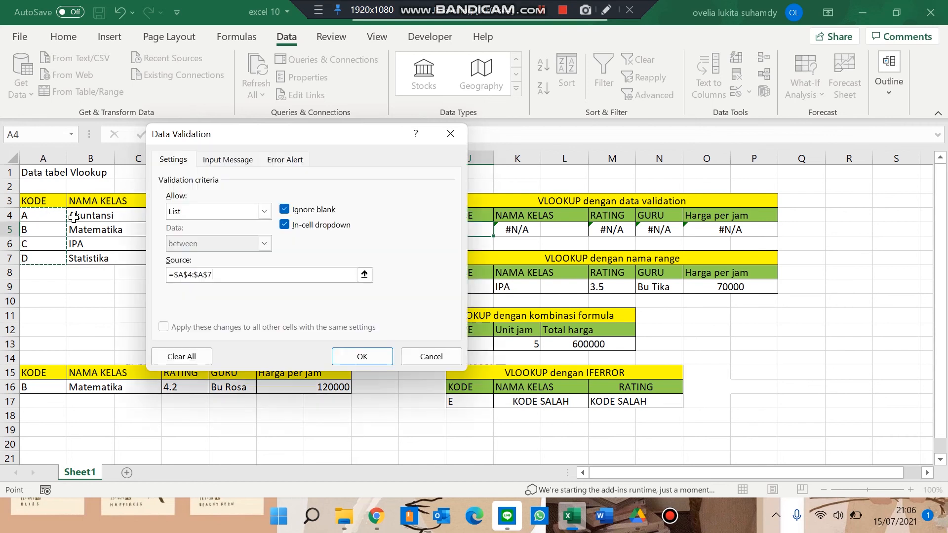
pyautogui.click(363, 357)
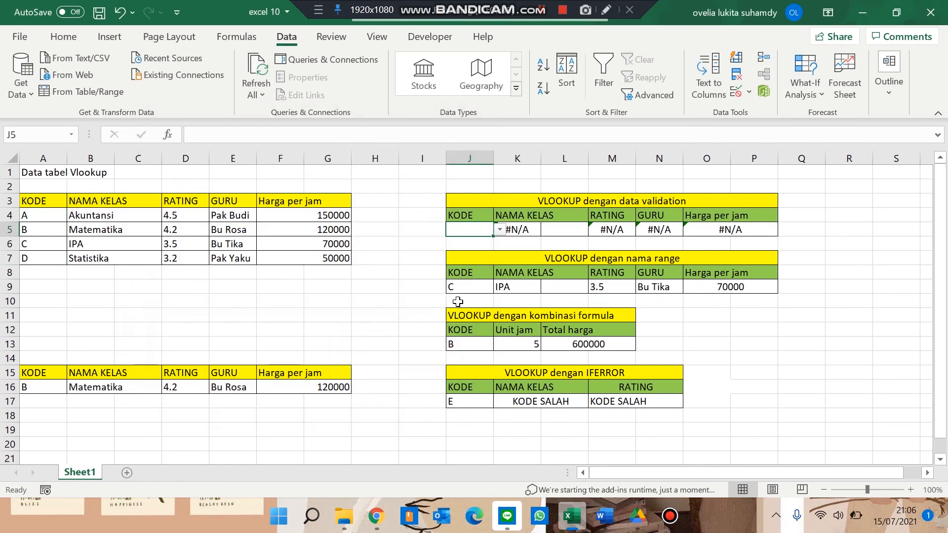
# Step: Check the codes offered in J5 and examine the VLOOKUP formulas in K5, M5, N5 and O5
pyautogui.click(501, 230)
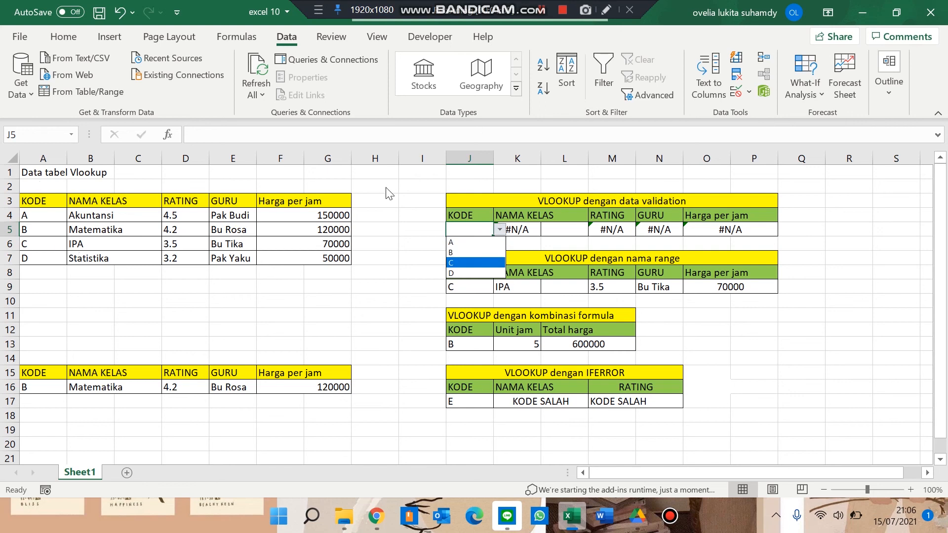
pyautogui.click(523, 230)
pyautogui.click(521, 230)
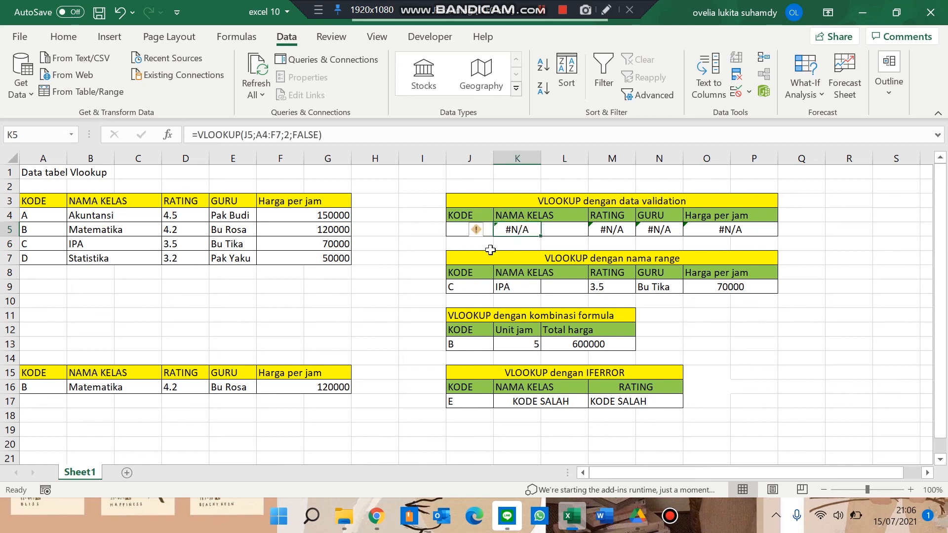
pyautogui.press('Right')
pyautogui.press('Right')
pyautogui.press('Right')
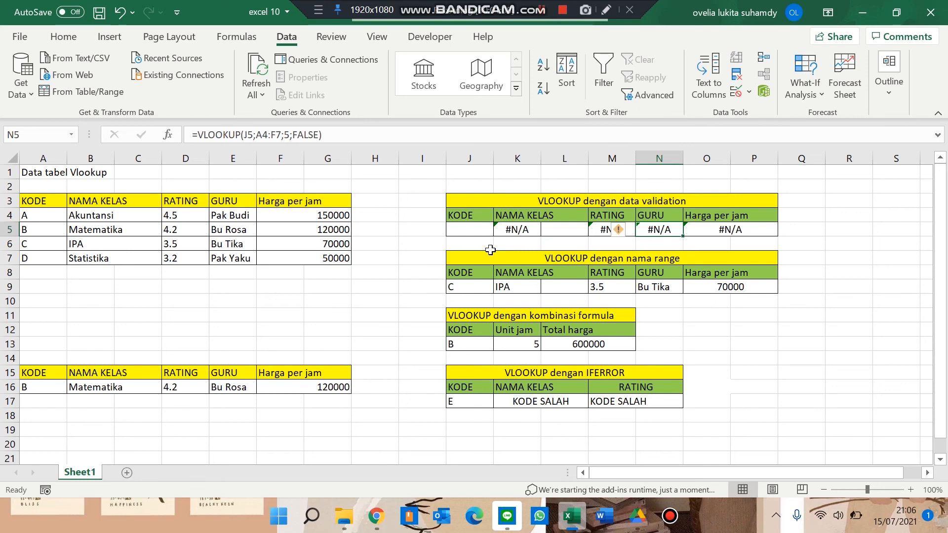
pyautogui.press('Right')
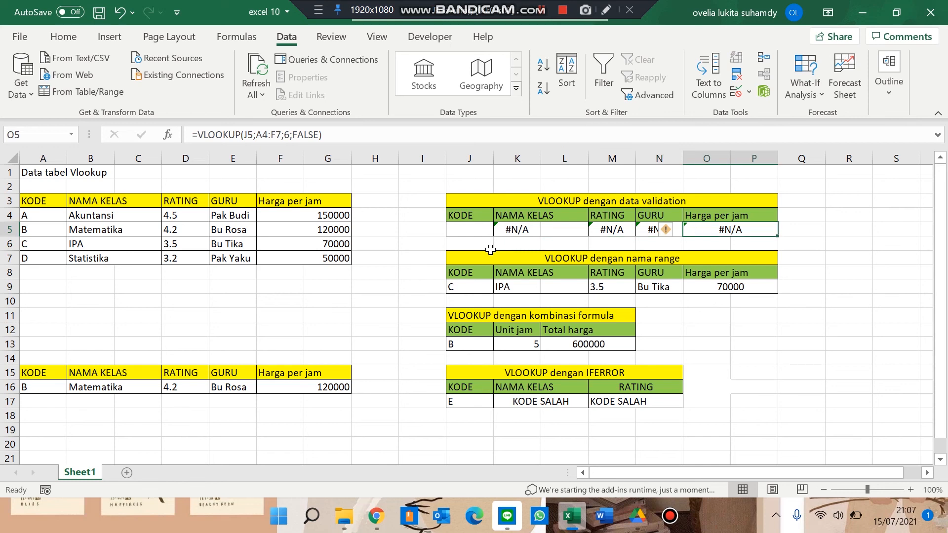
# Step: Choose code A from the validation list in J5
pyautogui.click(467, 229)
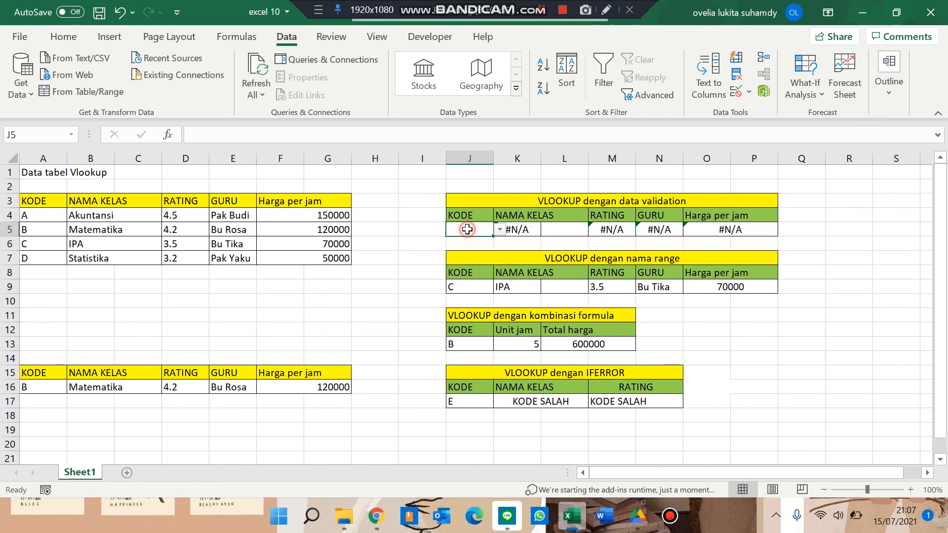
pyautogui.click(500, 230)
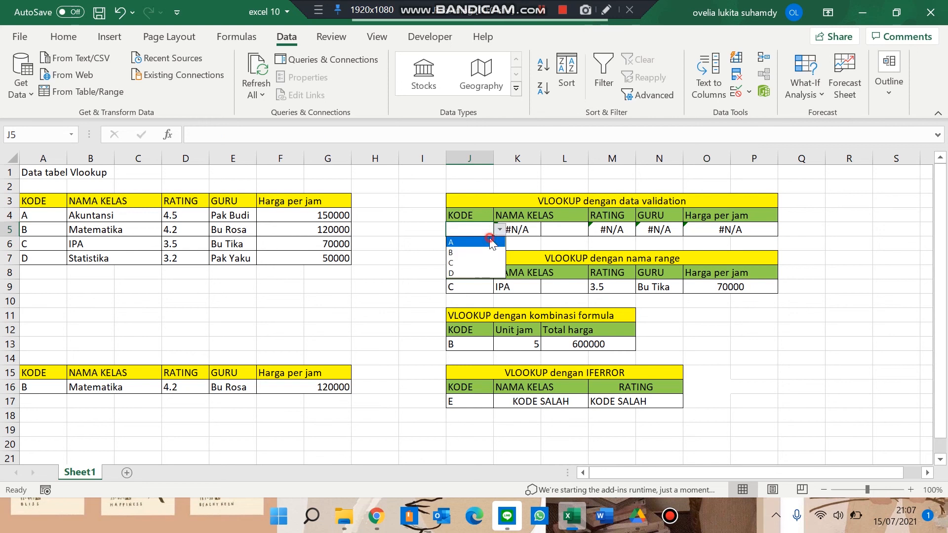
pyautogui.click(492, 241)
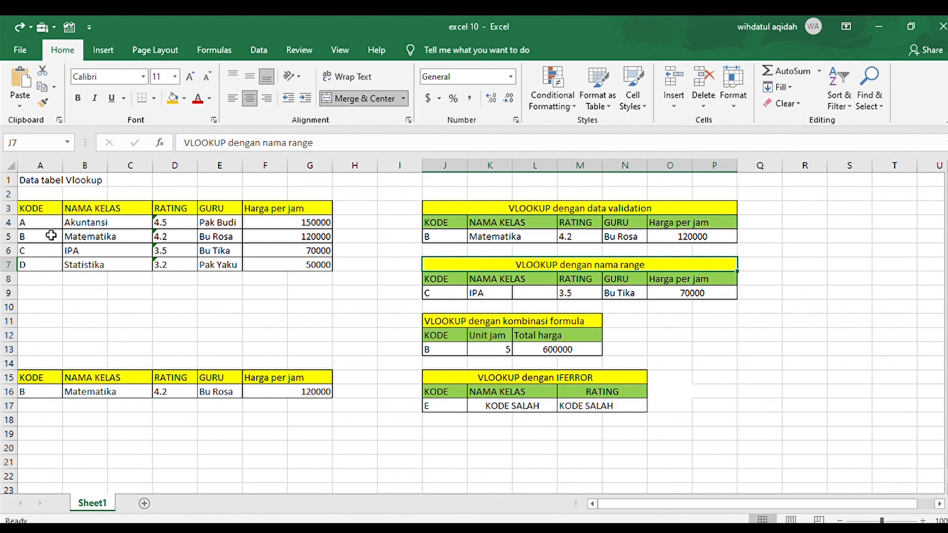
# Step: Name the source table range A4:G7 "data"
pyautogui.moveTo(42, 224); pyautogui.dragTo(311, 265)
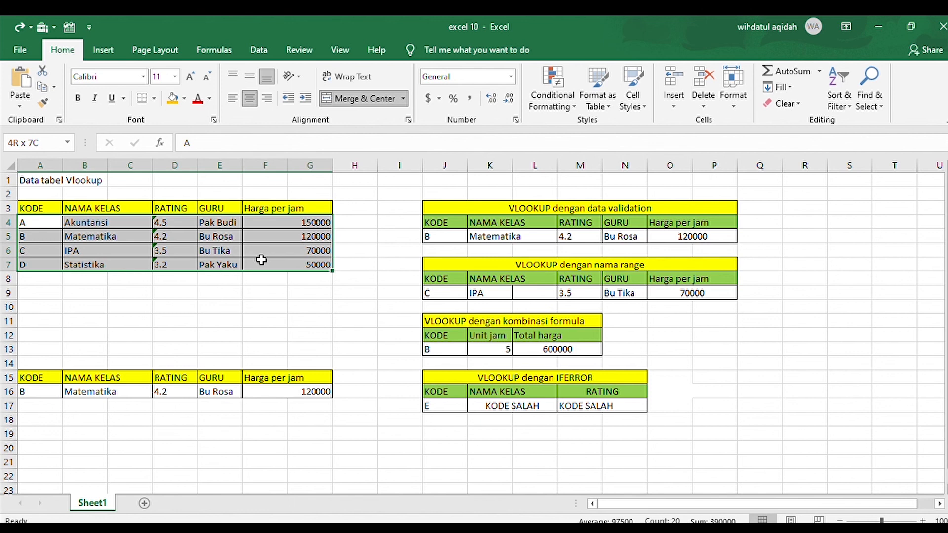
pyautogui.click(42, 145)
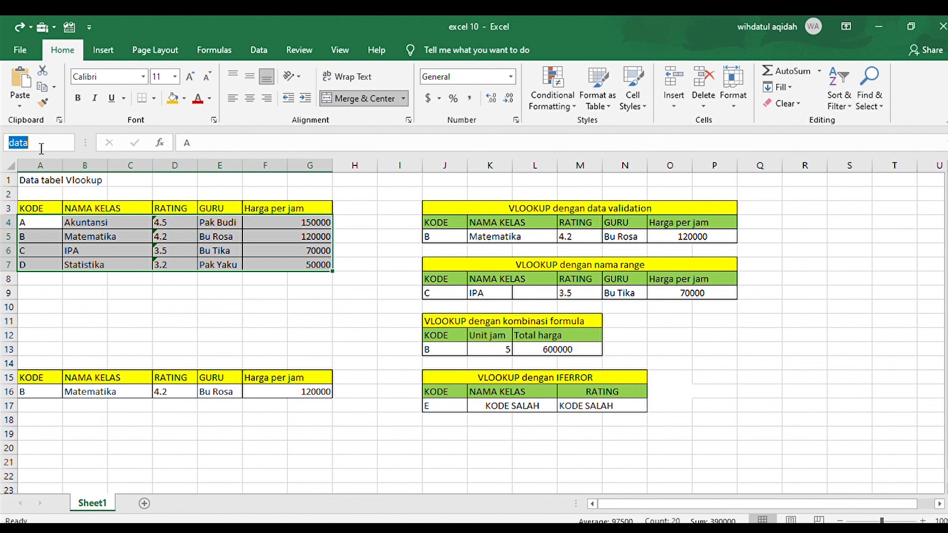
pyautogui.write('data')
pyautogui.press('Return')
# Step: Re-enter the named range data as the table array in K9's formula =VLOOKUP(J9,data,2,FALSE) and review the formulas in M9 and N9
pyautogui.click(487, 295)
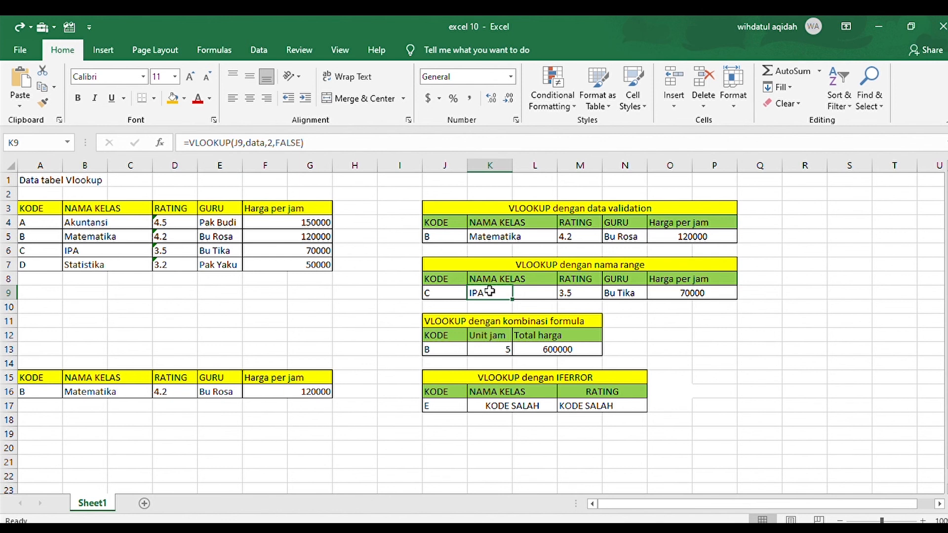
pyautogui.click(265, 143)
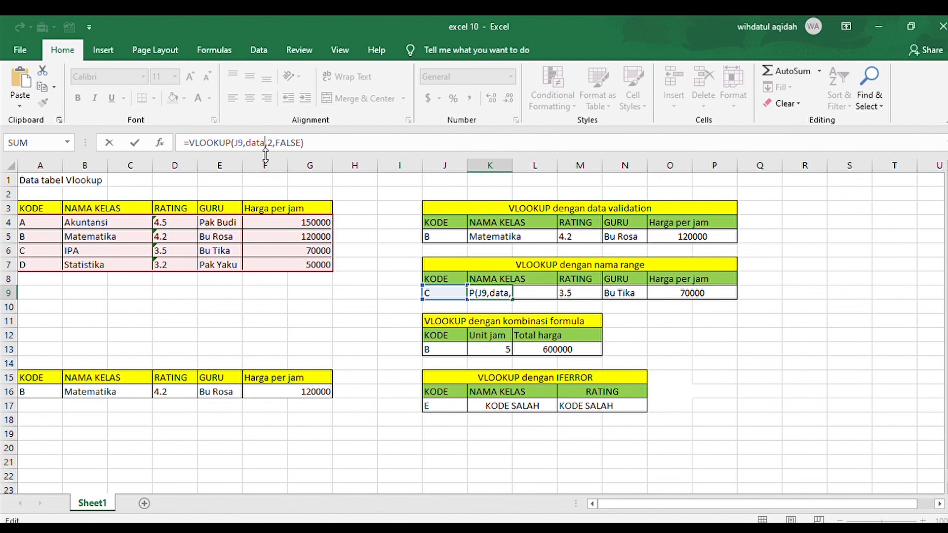
pyautogui.press('BackSpace')
pyautogui.press('BackSpace')
pyautogui.press('BackSpace')
pyautogui.press('BackSpace')
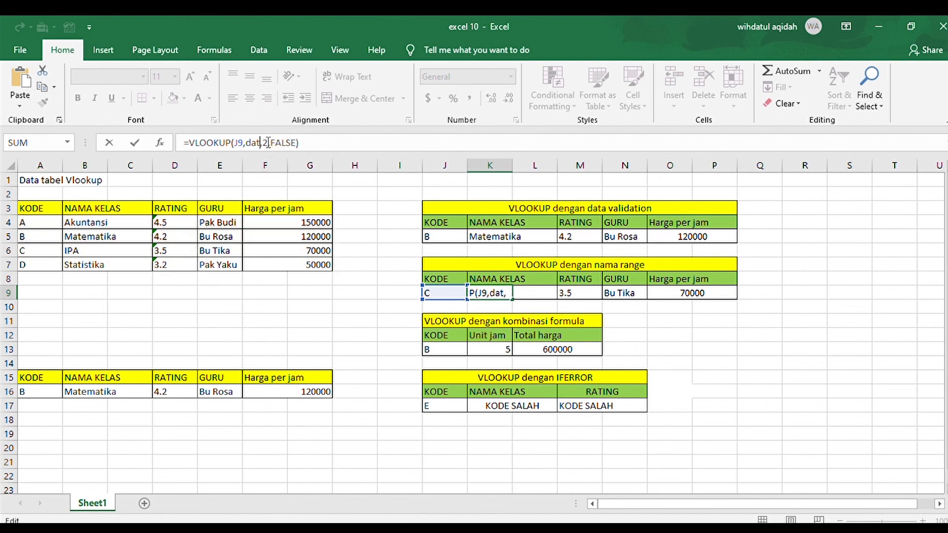
pyautogui.write('s')
pyautogui.press('BackSpace')
pyautogui.write('data')
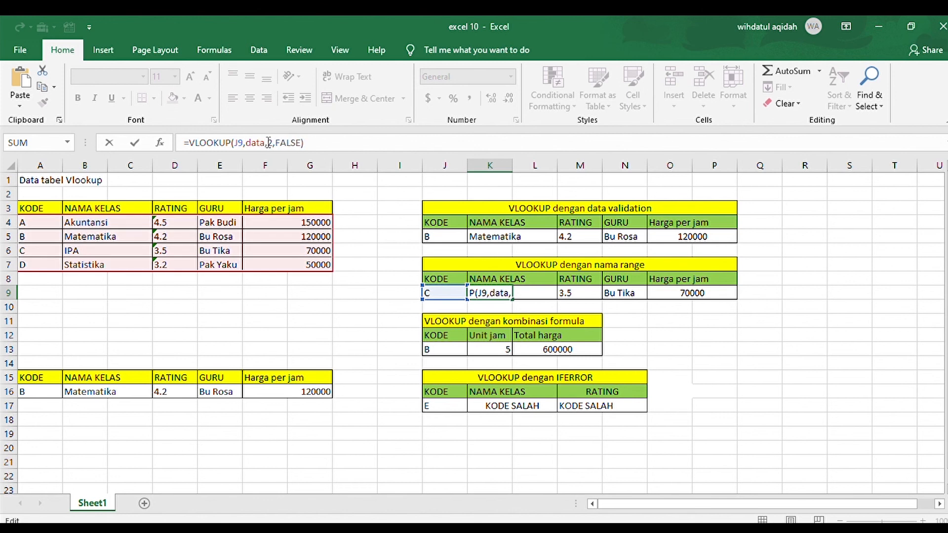
pyautogui.press('Return')
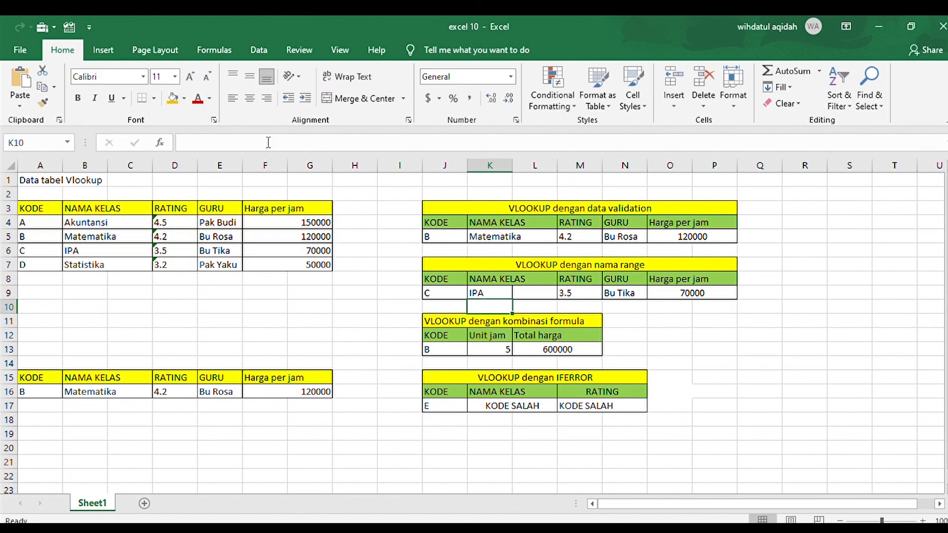
pyautogui.click(586, 292)
pyautogui.click(615, 299)
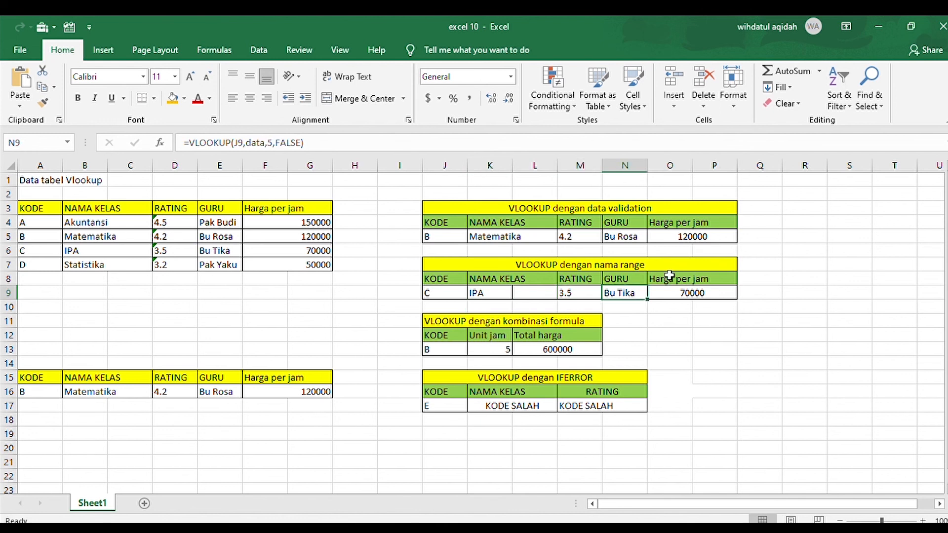
# Step: Examine the price lookup in O9 and the Total harga formula in L13 that combines VLOOKUP with the hours in K13
pyautogui.click(692, 293)
pyautogui.click(620, 339)
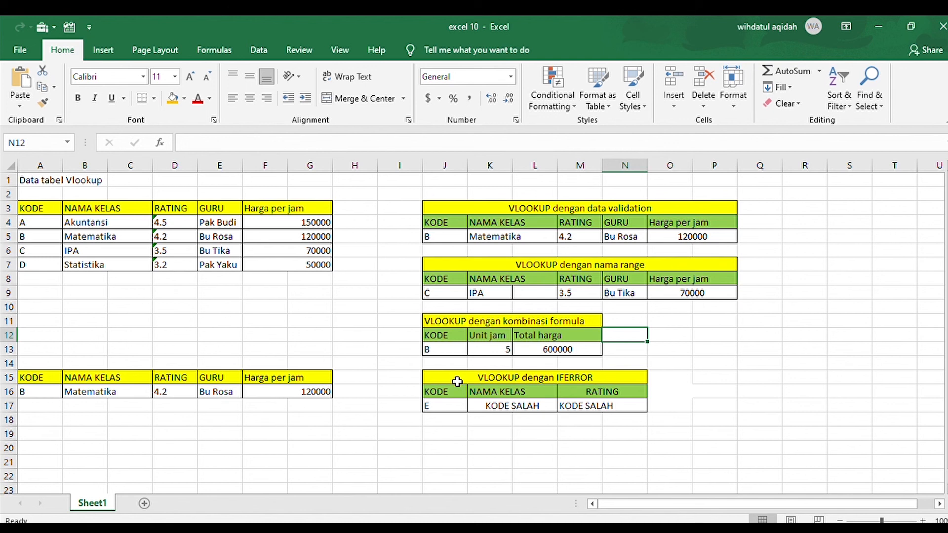
pyautogui.click(457, 317)
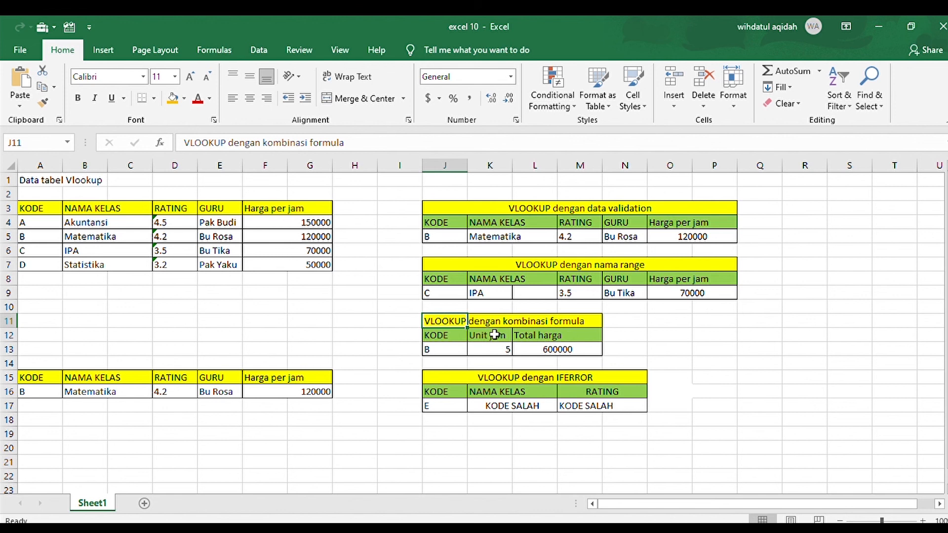
pyautogui.doubleClick(559, 349)
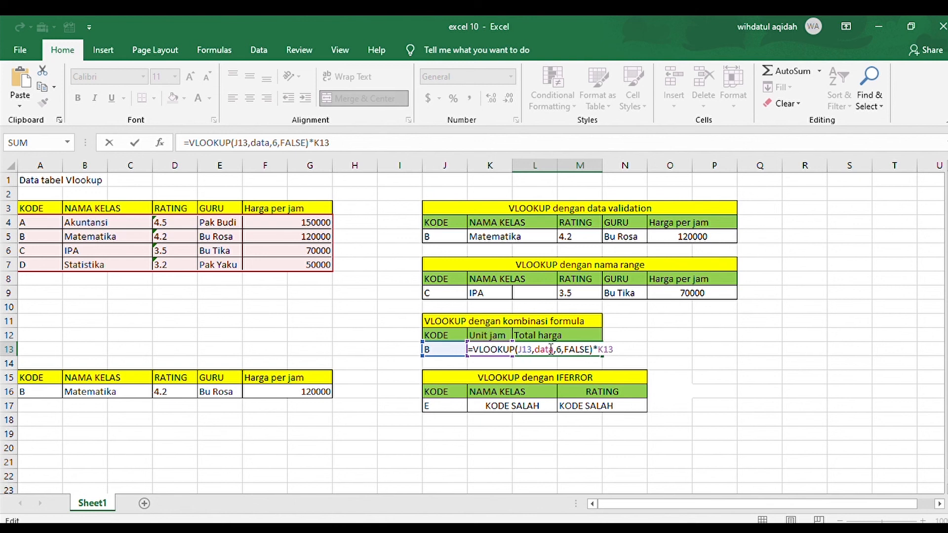
pyautogui.press('Return')
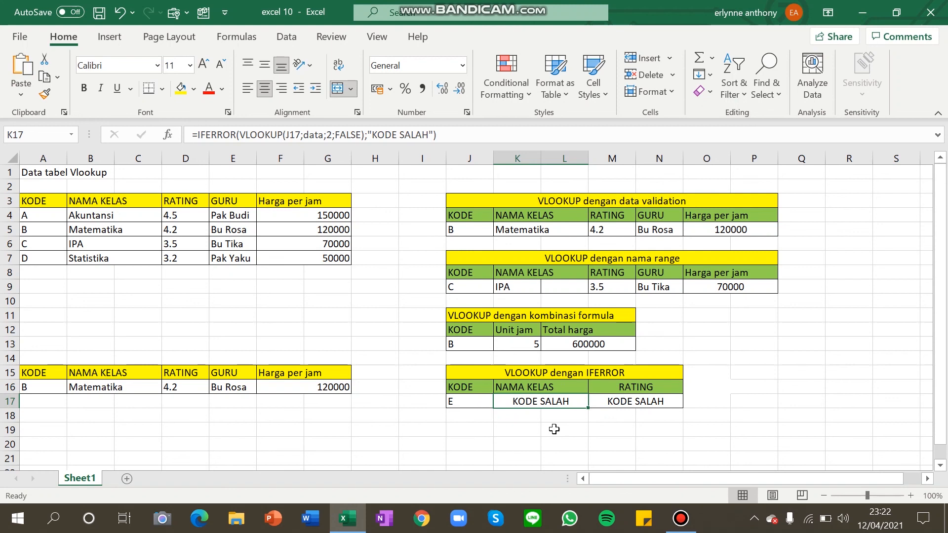
# Step: Examine the IFERROR-wrapped VLOOKUP formulas for the class name in K17 and the rating in M17
pyautogui.doubleClick(581, 402)
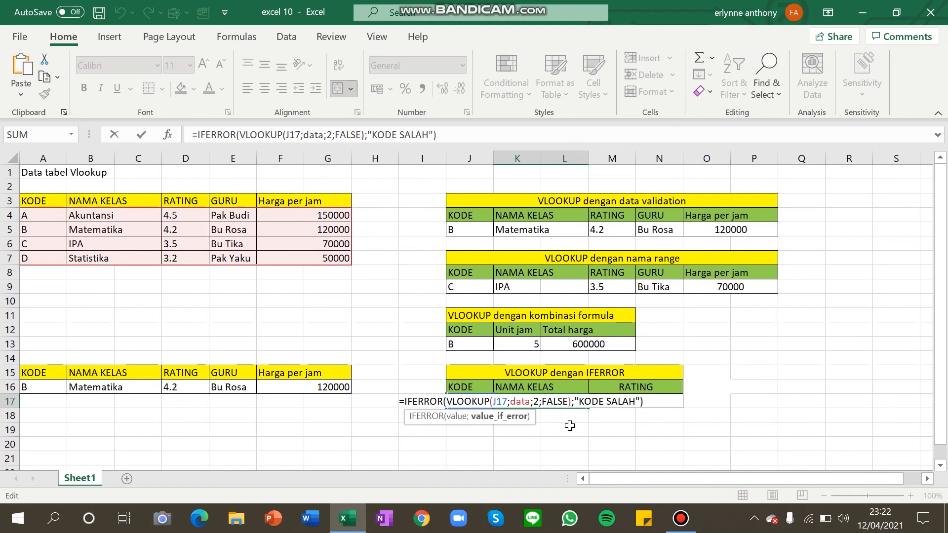
pyautogui.press('Return')
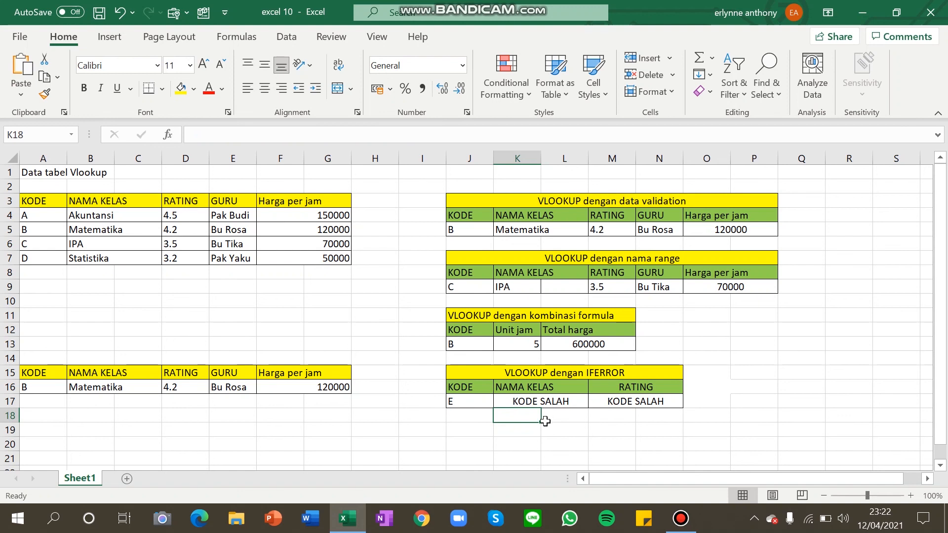
pyautogui.click(578, 406)
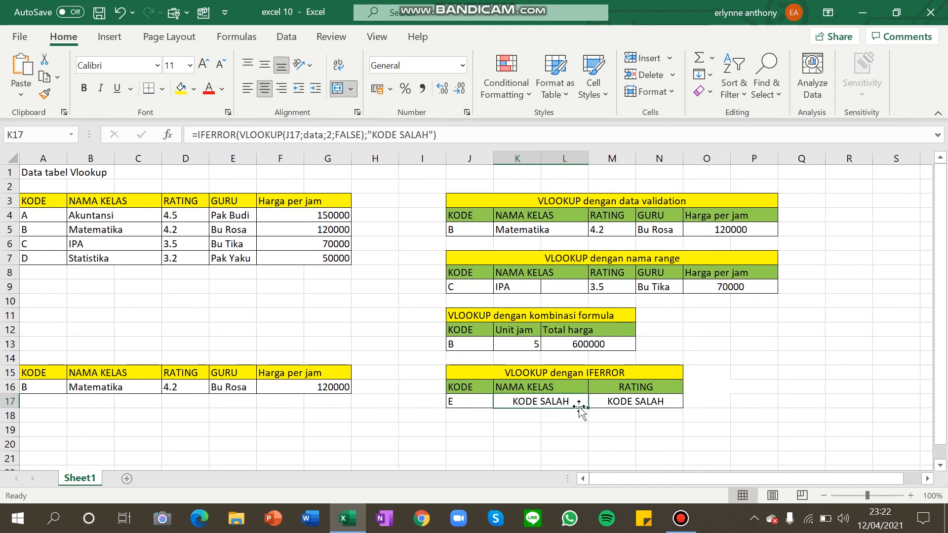
pyautogui.click(679, 400)
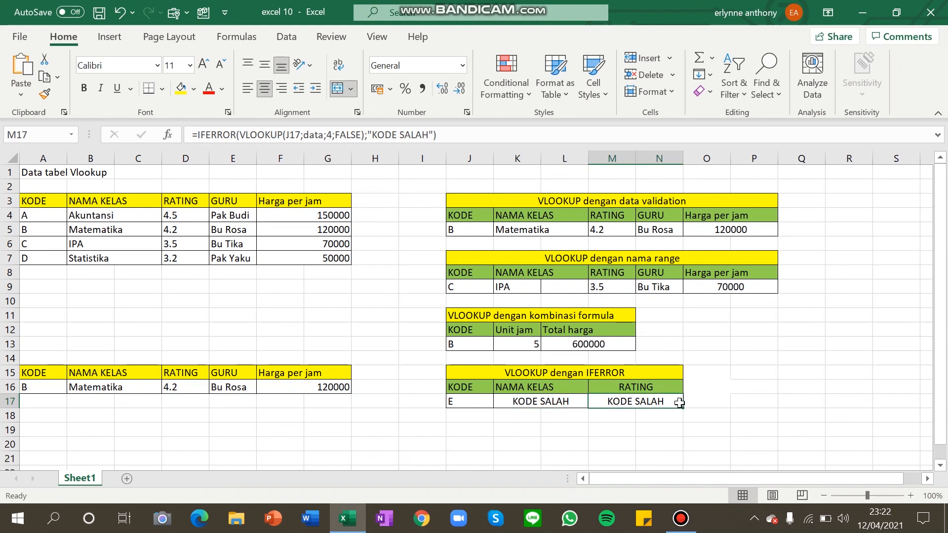